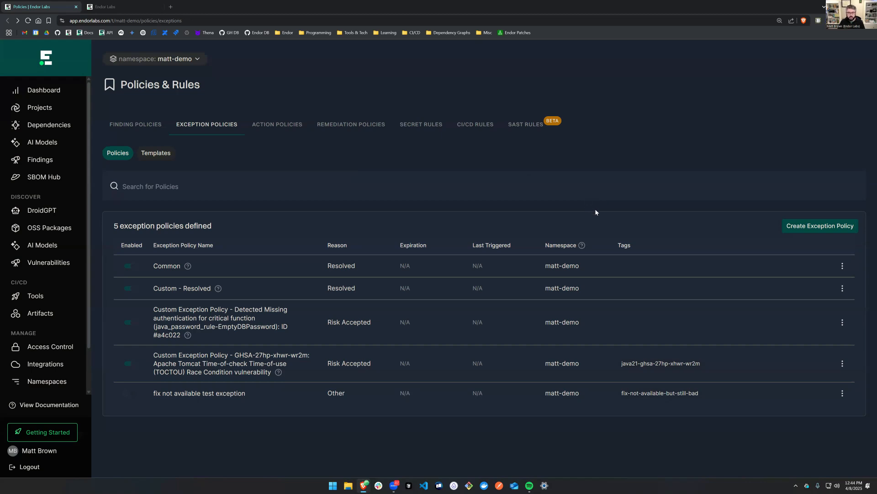
# Start a new exception policy, check the from-scratch option, and define the criteria from the Common policy template.
pyautogui.click(828, 227)
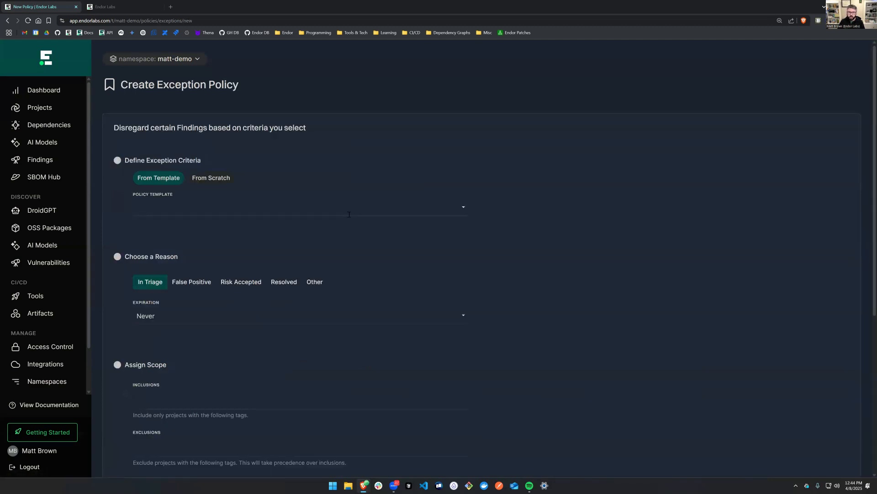
pyautogui.click(218, 180)
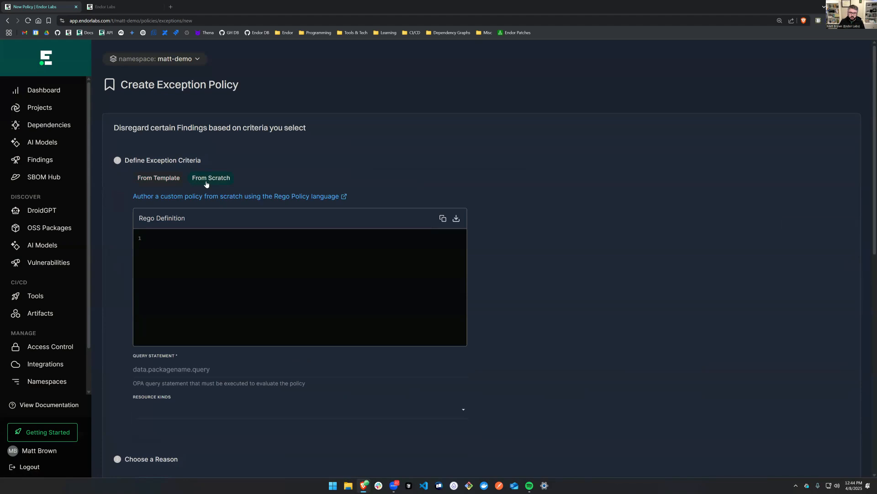
pyautogui.click(157, 182)
pyautogui.click(226, 210)
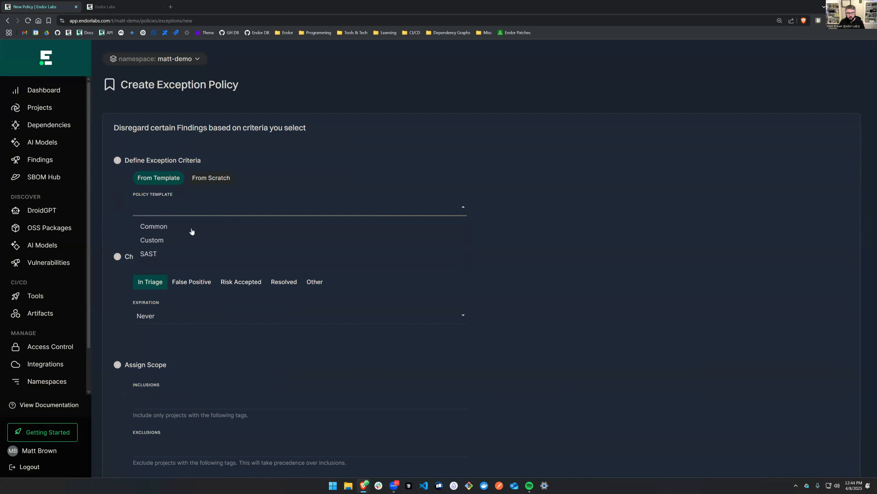
pyautogui.click(275, 226)
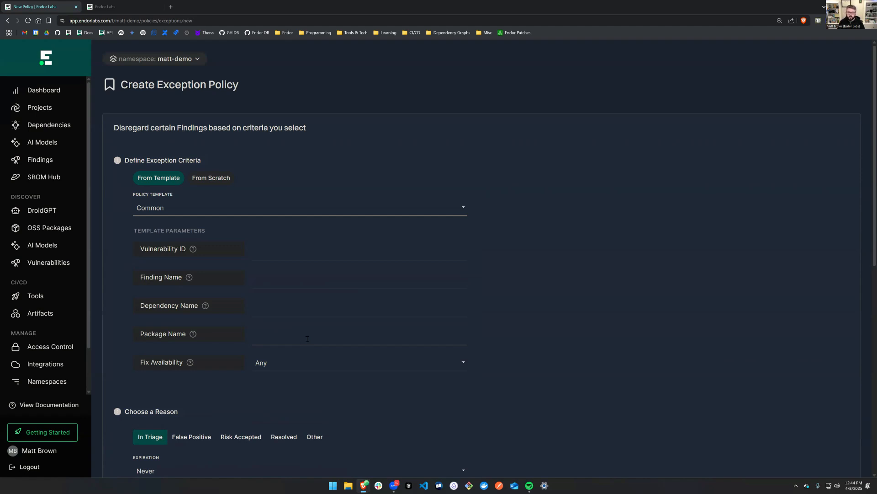
# Switch the exception policy's template to Custom.
pyautogui.click(365, 211)
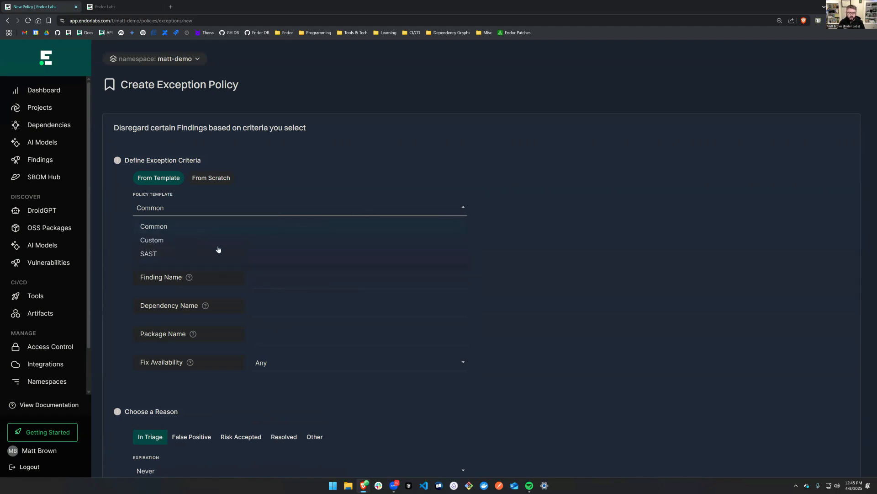
pyautogui.click(219, 240)
pyautogui.scroll(-3, 433, 242)
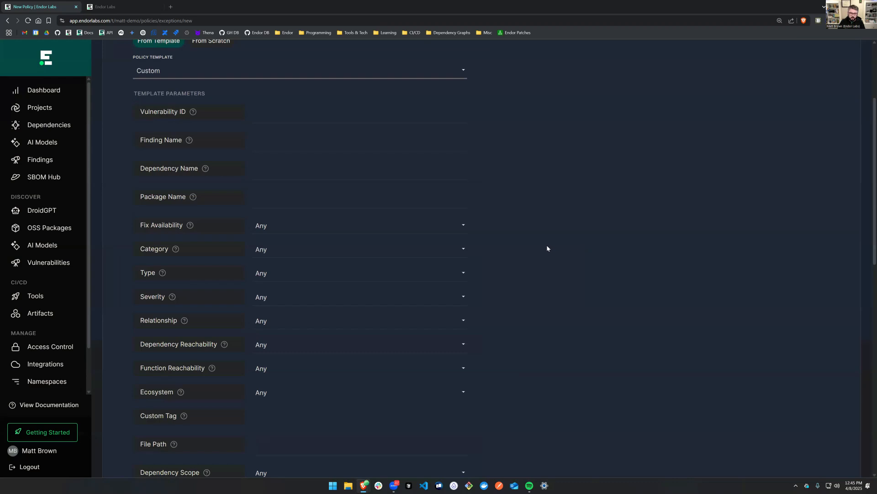
# Examine the Vulnerability ID, Finding Name, Dependency Name and Package Name parameters and the Fix Availability options.
pyautogui.click(289, 116)
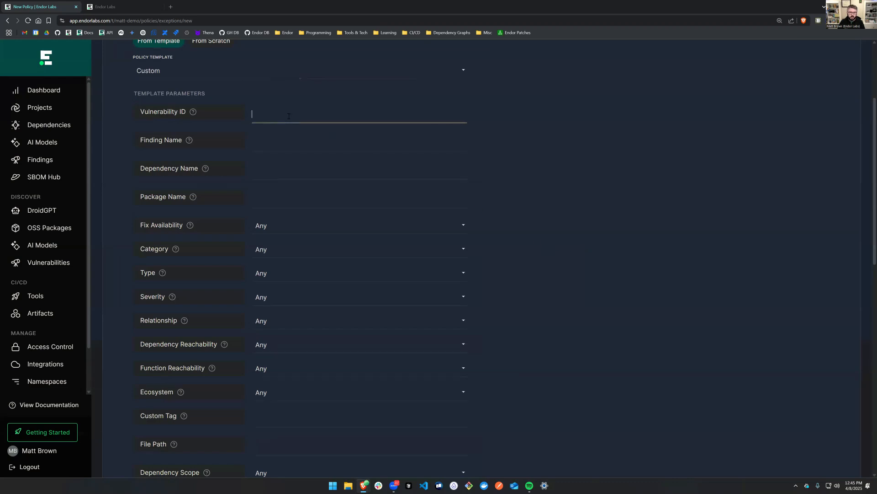
pyautogui.click(345, 147)
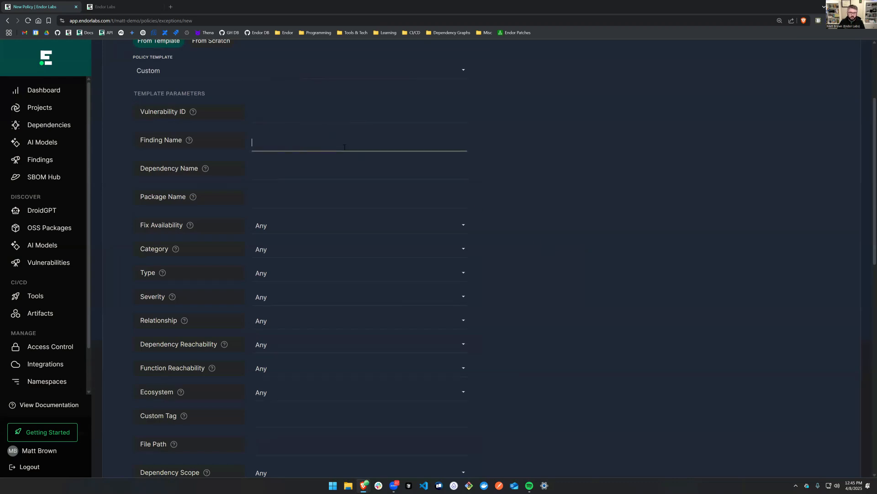
pyautogui.click(254, 169)
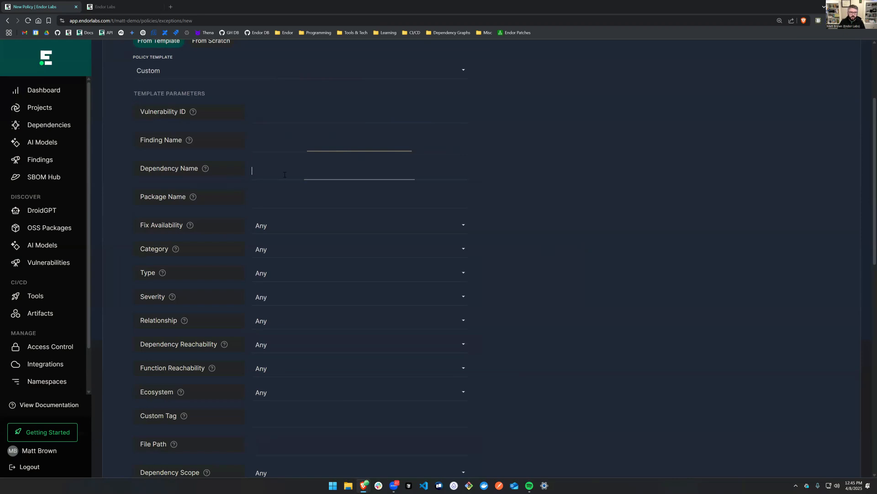
pyautogui.click(308, 203)
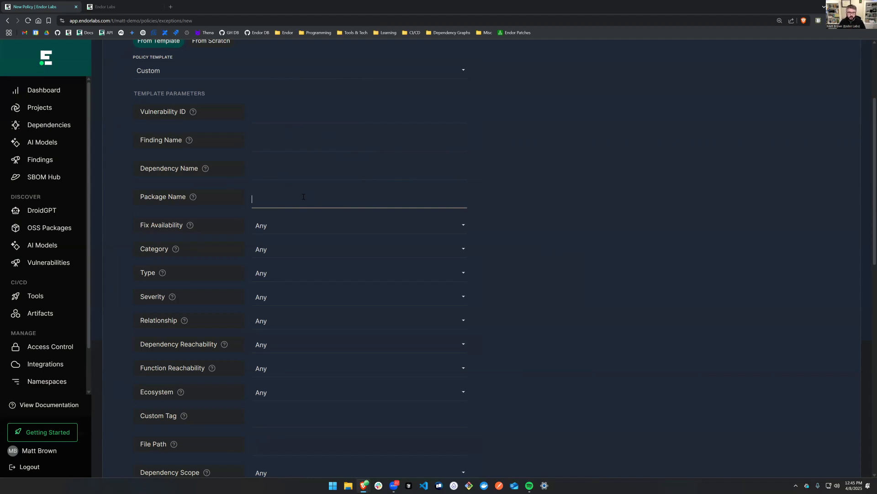
pyautogui.click(290, 228)
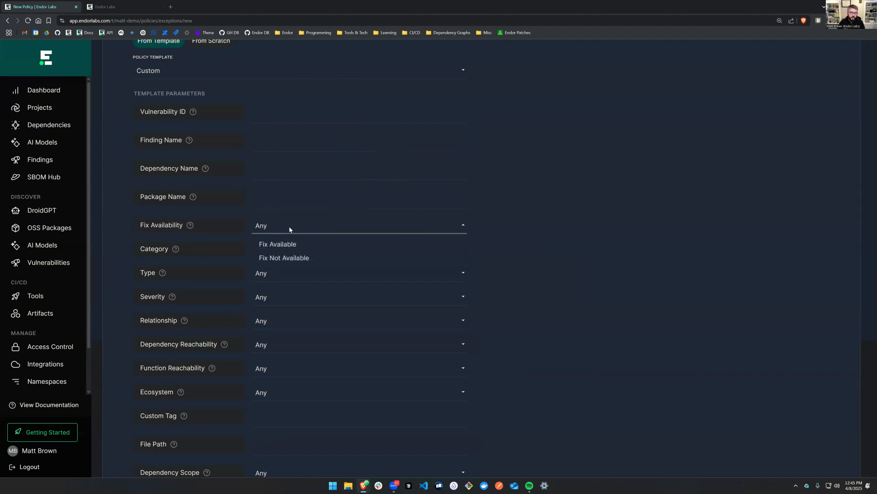
pyautogui.click(293, 227)
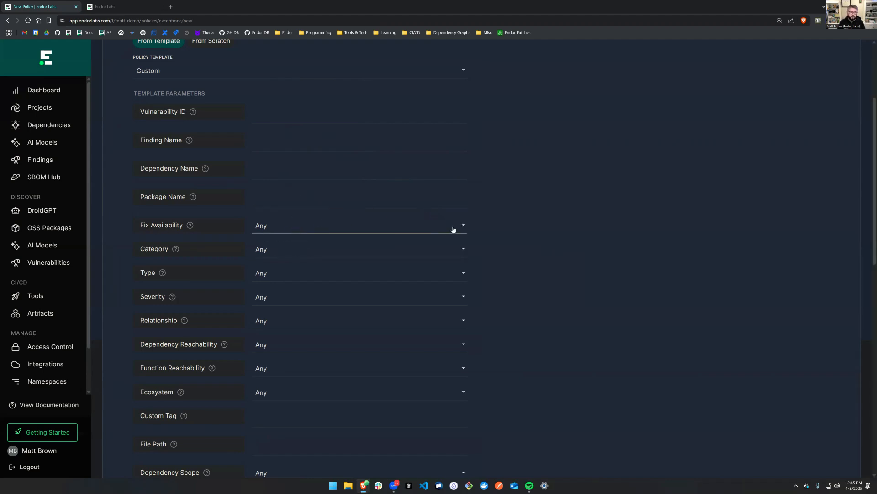
# Set the Custom template's Category parameter to Vulnerability.
pyautogui.click(327, 250)
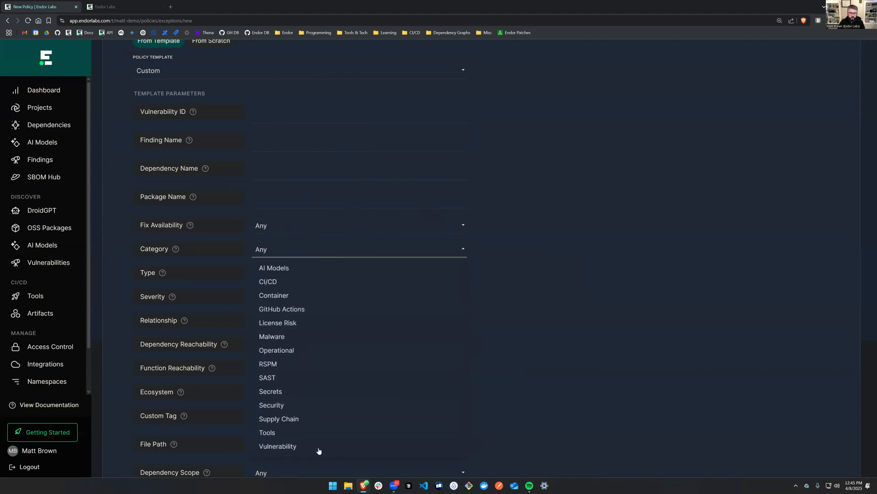
pyautogui.click(319, 447)
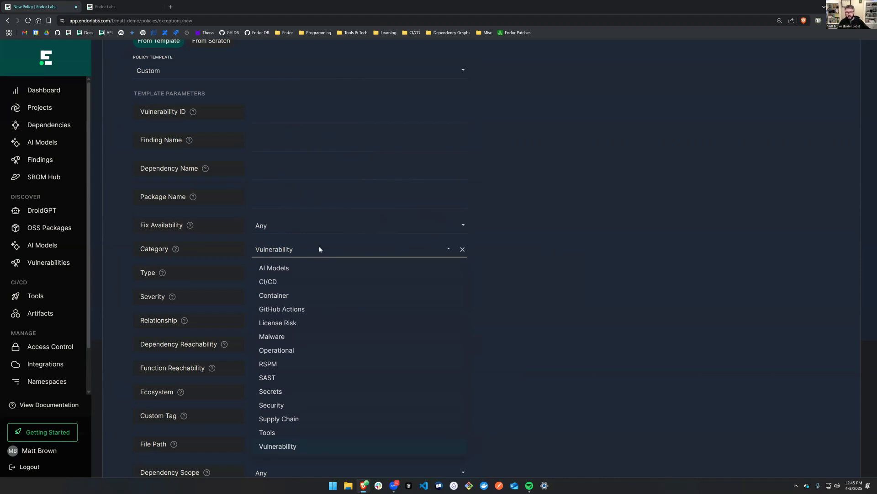
pyautogui.click(319, 251)
pyautogui.click(319, 250)
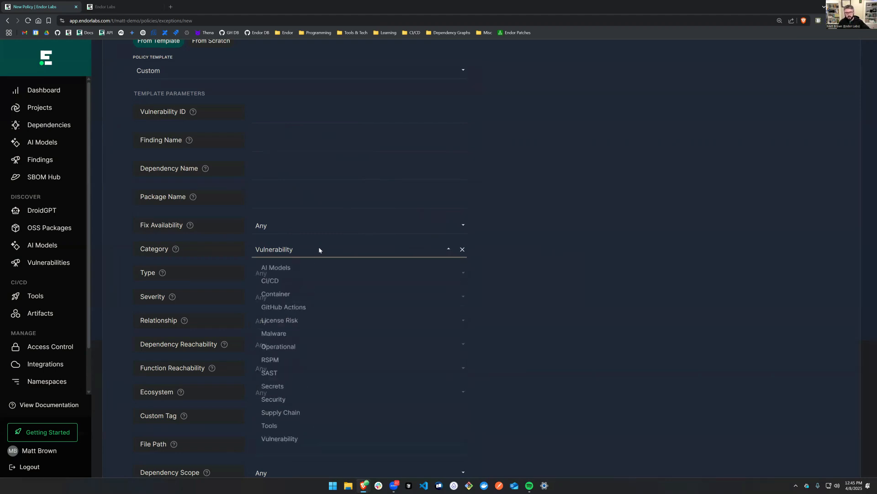
pyautogui.click(320, 253)
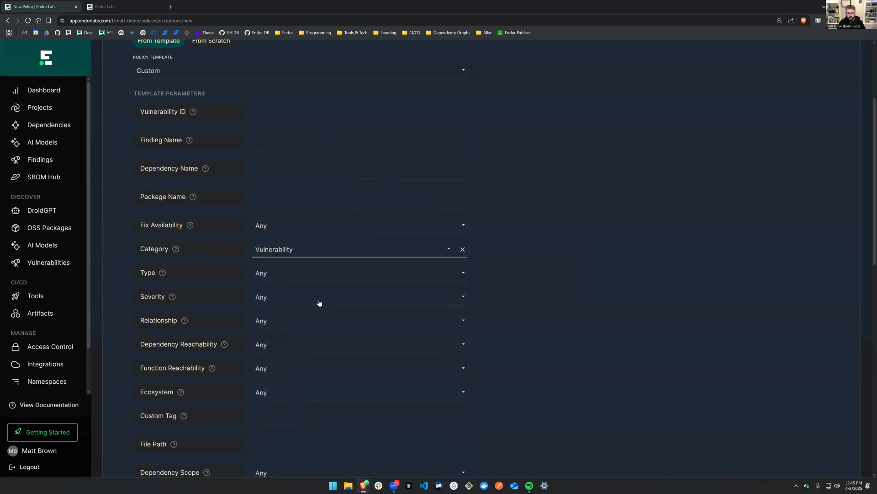
# Examine the available options for the Severity, Type and Relationship parameters of the Custom template.
pyautogui.click(319, 302)
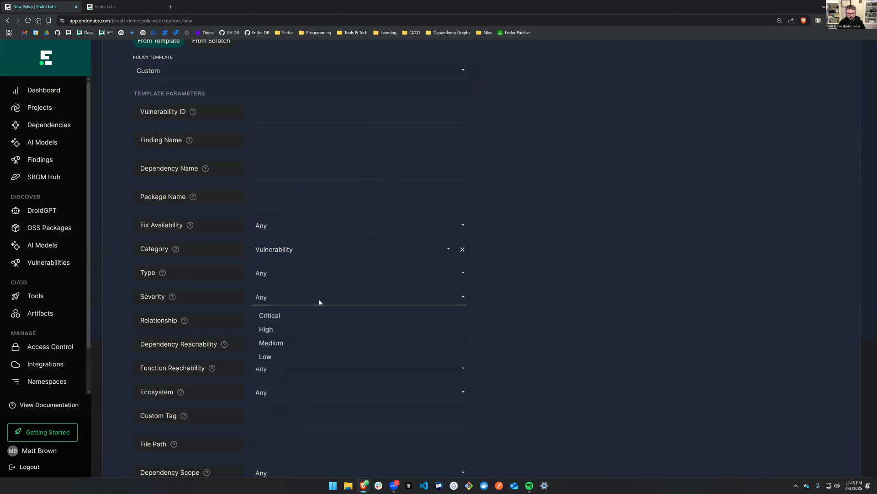
pyautogui.click(303, 277)
pyautogui.click(303, 277)
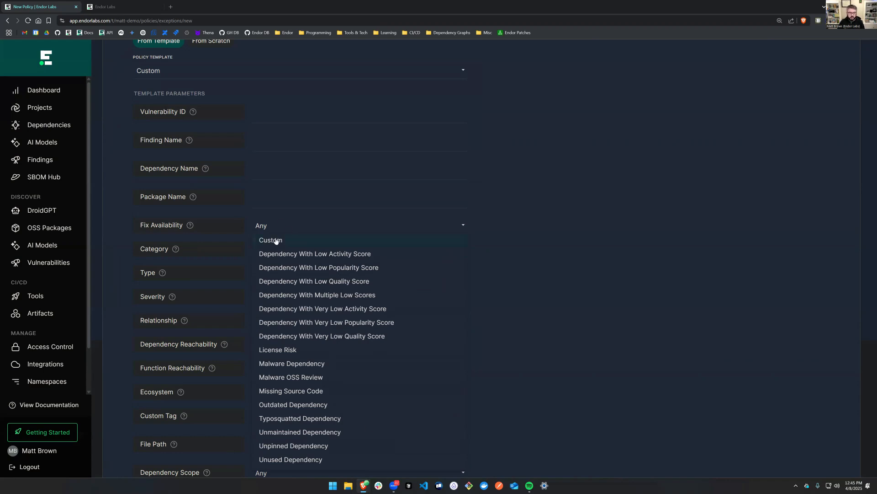
pyautogui.click(323, 228)
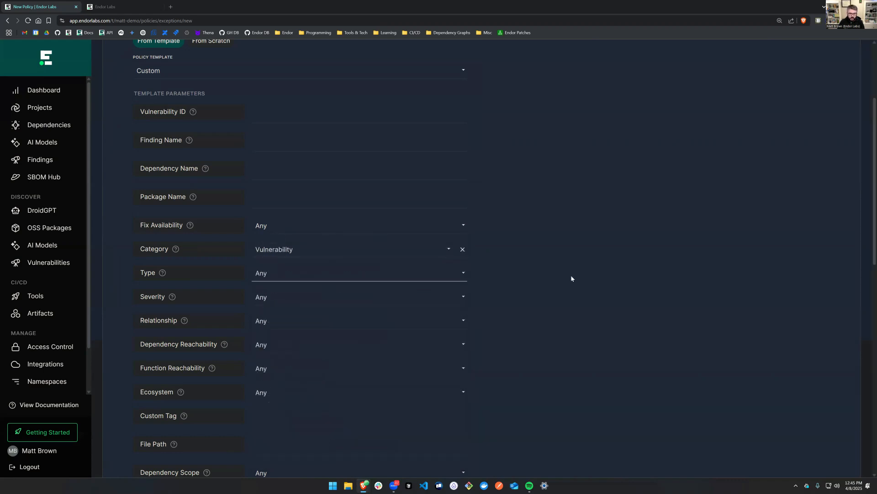
pyautogui.scroll(-1, 549, 284)
pyautogui.click(330, 258)
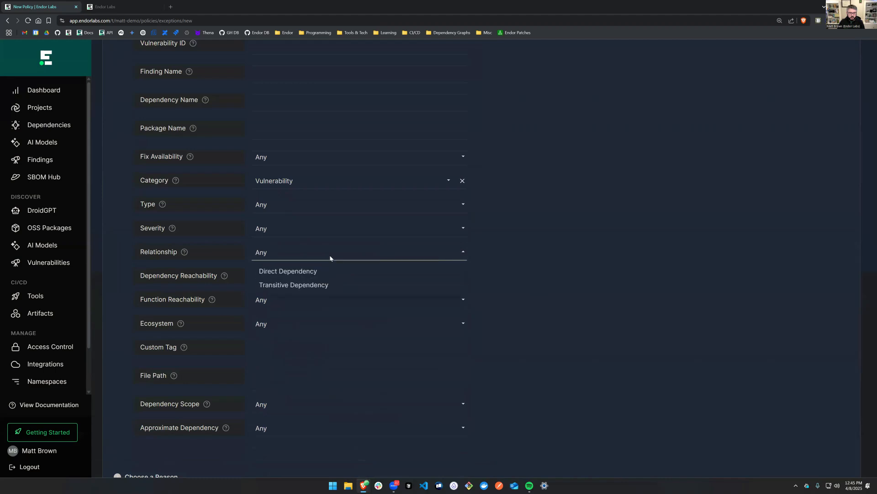
pyautogui.click(580, 281)
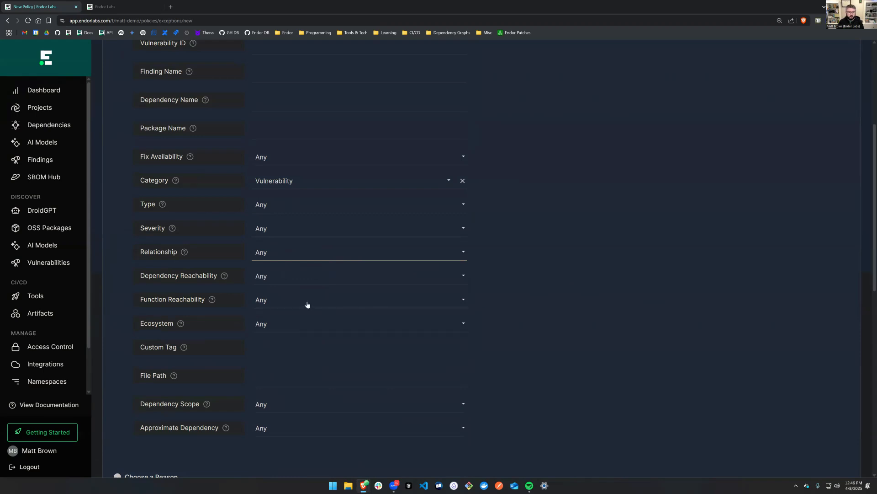
# Examine the Ecosystem options and the Custom Tag, File Path and Dependency Scope parameters of the Custom template.
pyautogui.click(295, 326)
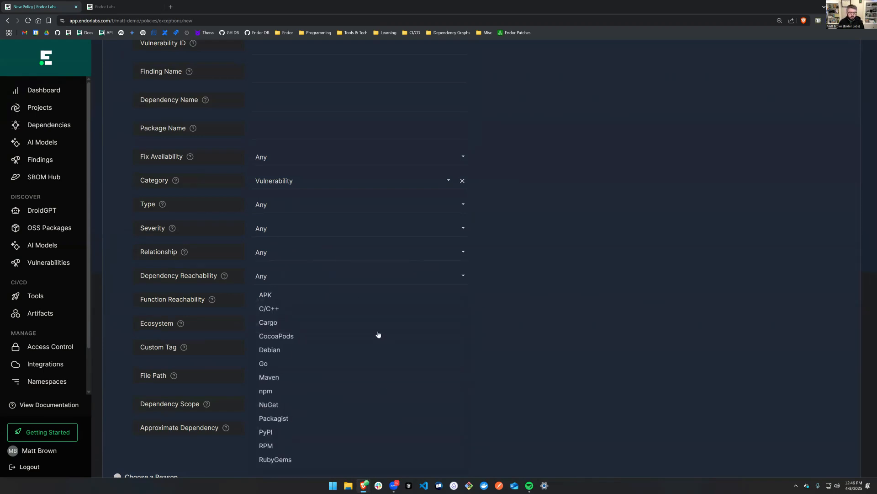
pyautogui.press('Tab')
pyautogui.scroll(-1, 579, 363)
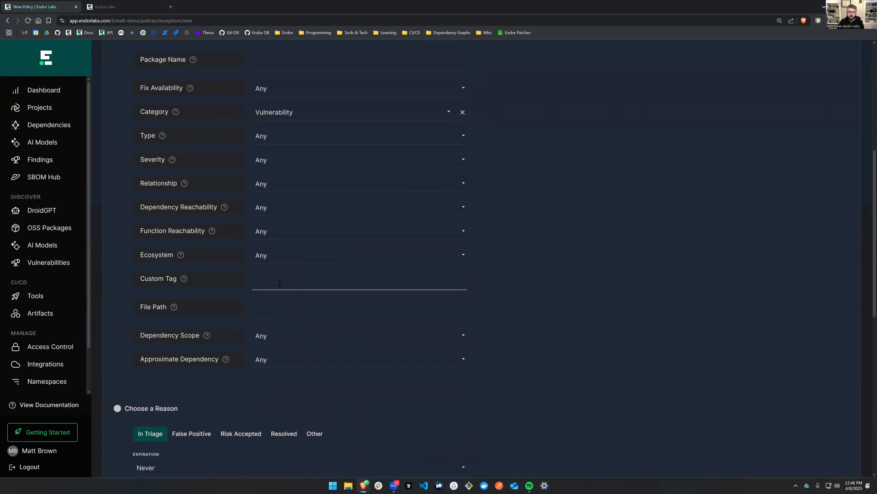
pyautogui.click(271, 308)
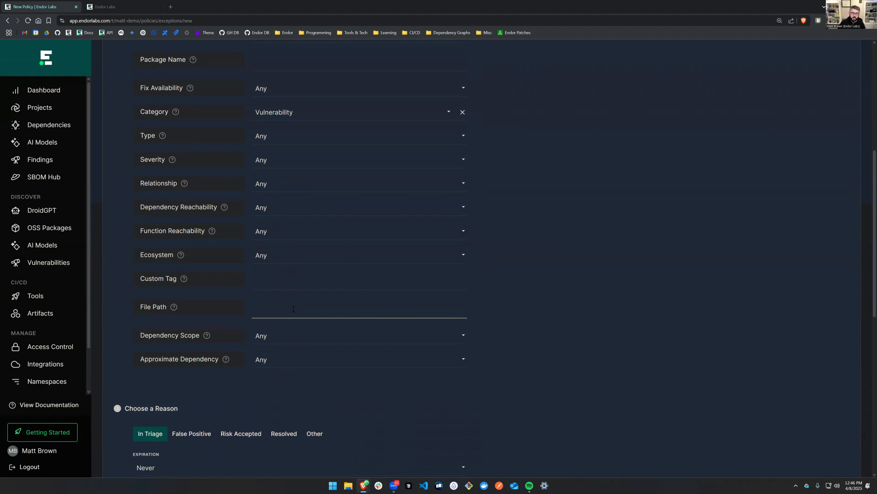
pyautogui.click(264, 309)
pyautogui.click(352, 341)
pyautogui.click(486, 328)
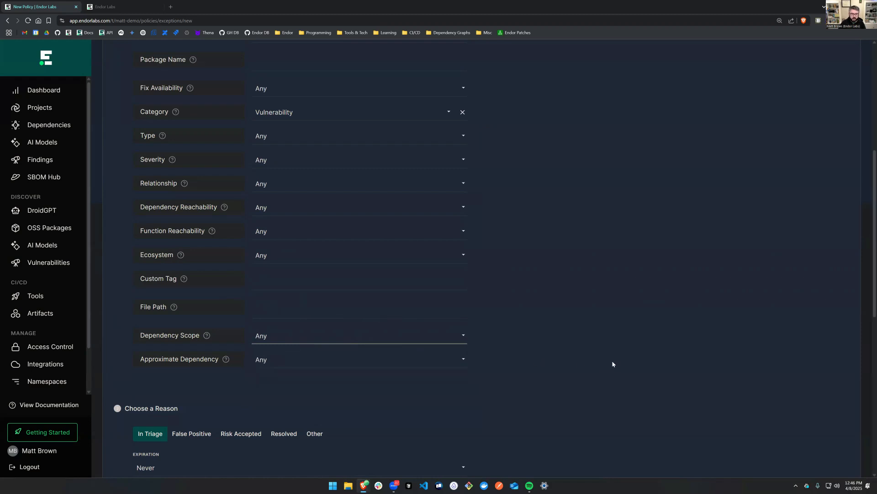
# Switch the policy template to SAST and go through its Rule Name, SAST Tag, Custom Tag and File Path parameters.
pyautogui.scroll(6, 613, 364)
pyautogui.click(320, 210)
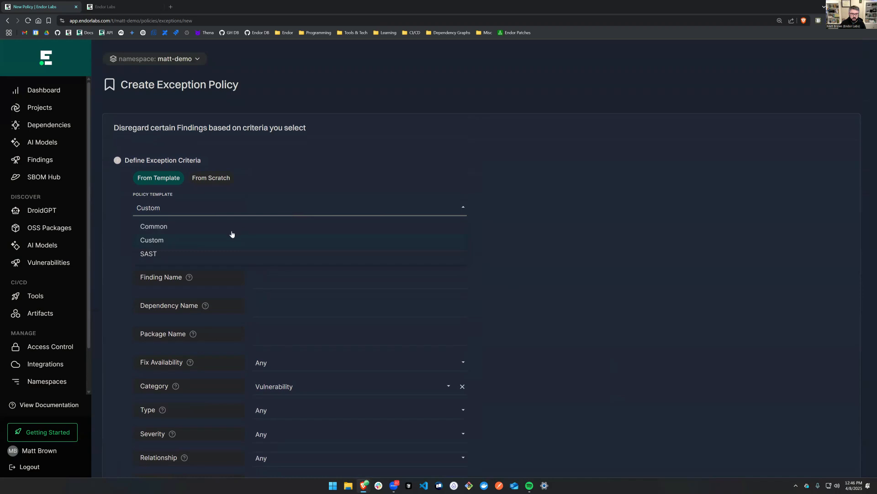
pyautogui.click(203, 255)
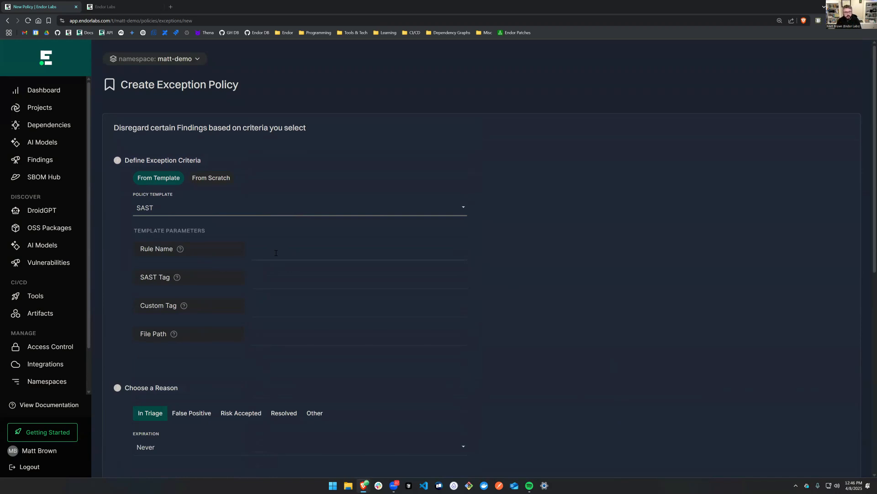
pyautogui.click(276, 253)
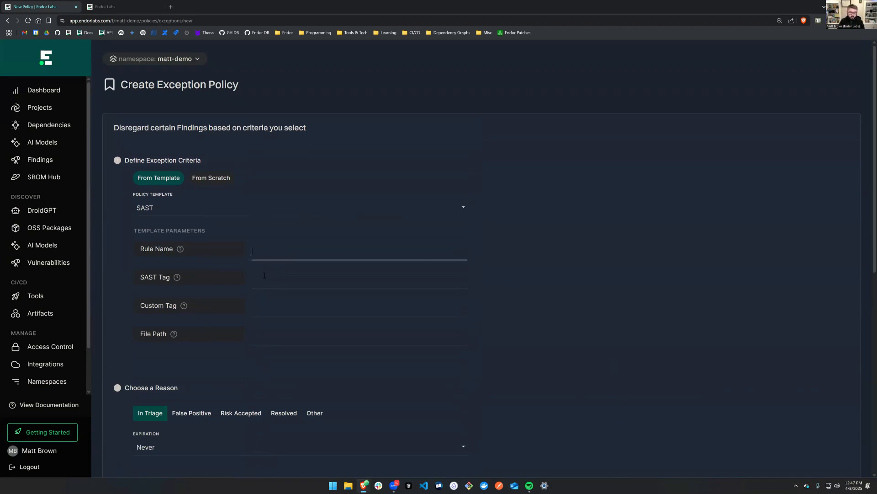
pyautogui.click(265, 276)
pyautogui.click(274, 307)
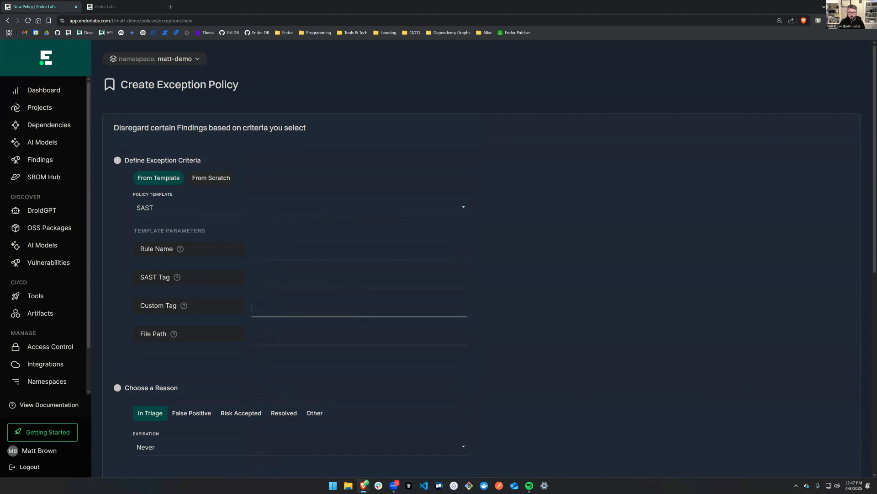
pyautogui.click(272, 338)
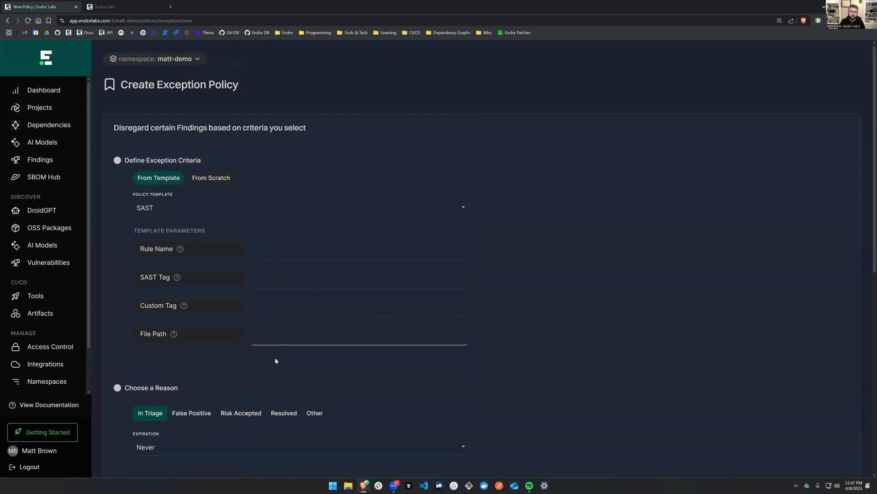
# Try the Risk Accepted, Resolved and Other exception reasons and examine the expiration options, keeping Never.
pyautogui.scroll(-3, 503, 361)
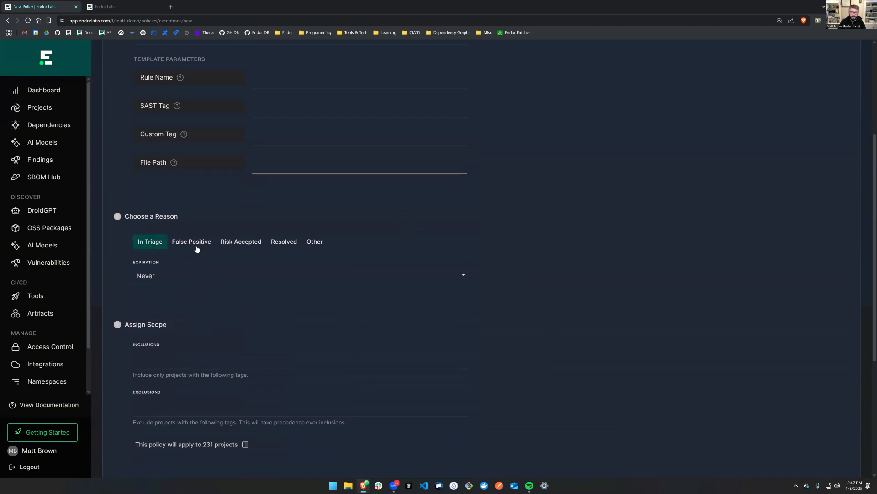
pyautogui.click(230, 244)
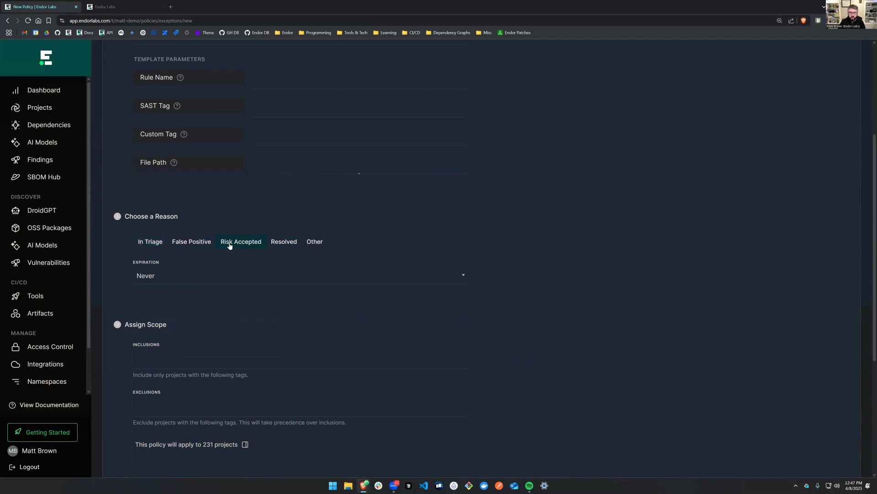
pyautogui.click(282, 247)
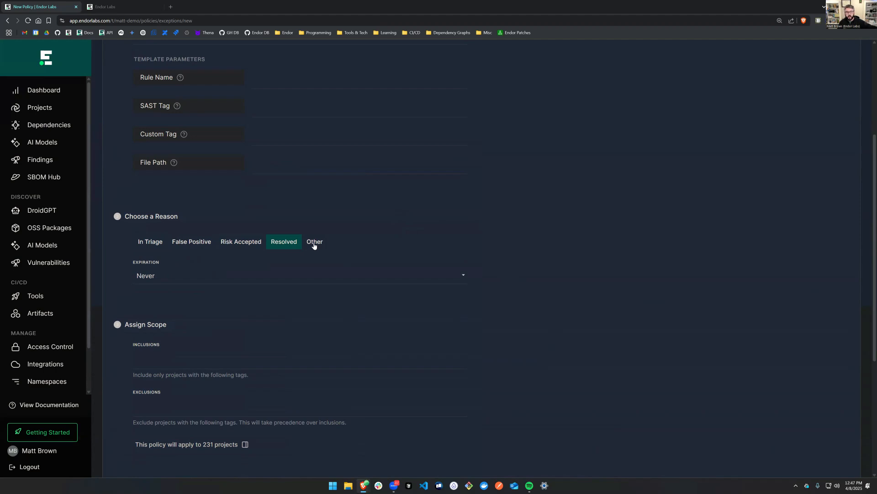
pyautogui.click(315, 242)
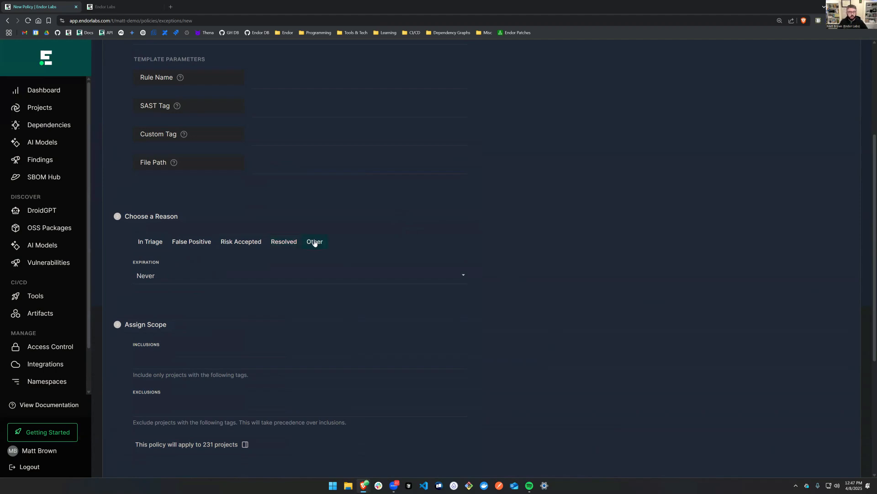
pyautogui.click(263, 277)
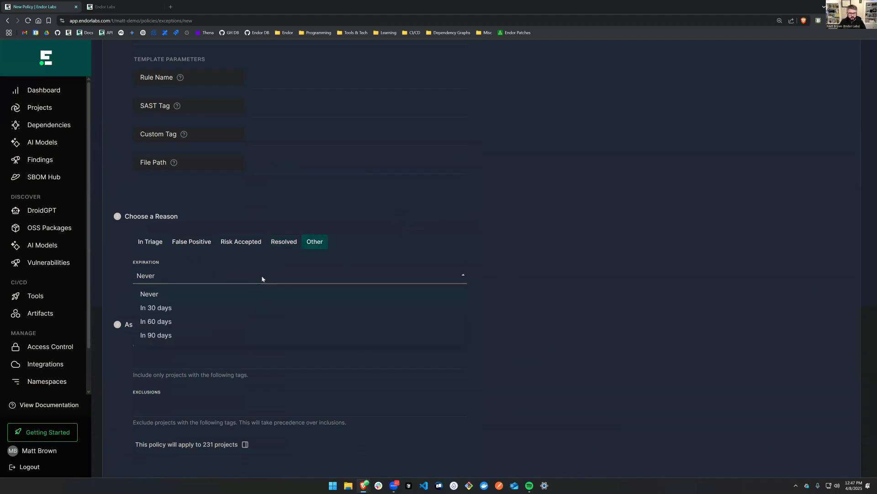
pyautogui.click(158, 294)
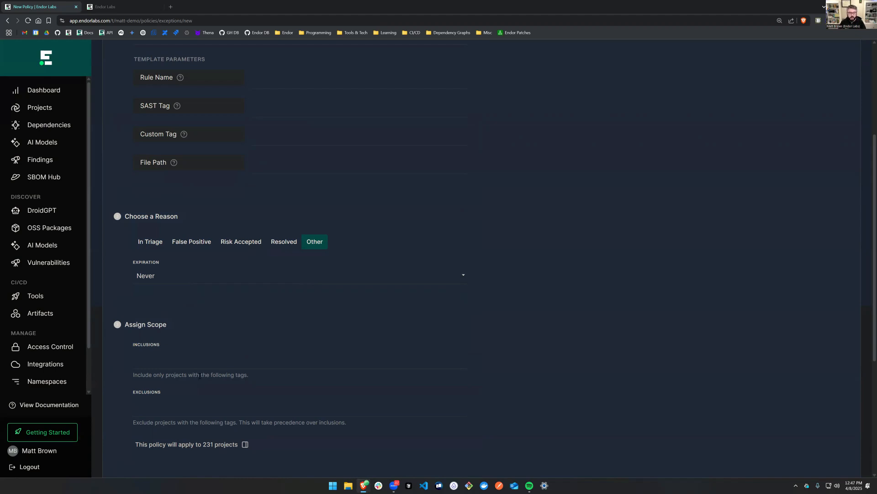
# Review the scope, name, description and policy tag fields of the new exception policy and leave the form without creating it.
pyautogui.scroll(-2, 198, 360)
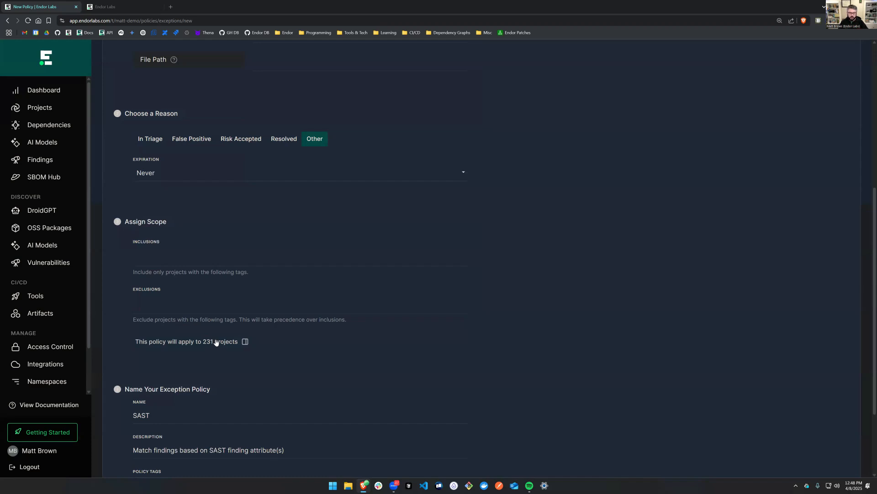
pyautogui.scroll(-2, 228, 342)
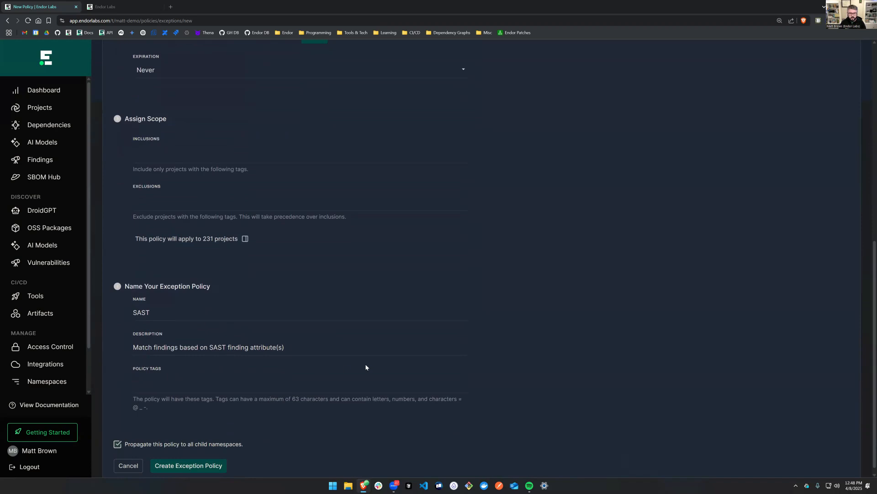
pyautogui.scroll(3, 365, 367)
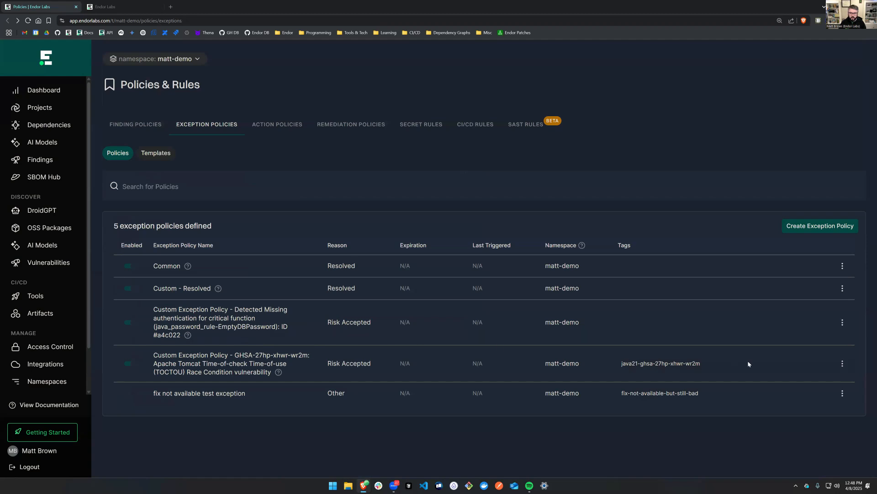
# Open the Apache Tomcat TOCTOU race condition exception policy for editing and review its criteria, reason, scope and name settings.
pyautogui.click(842, 364)
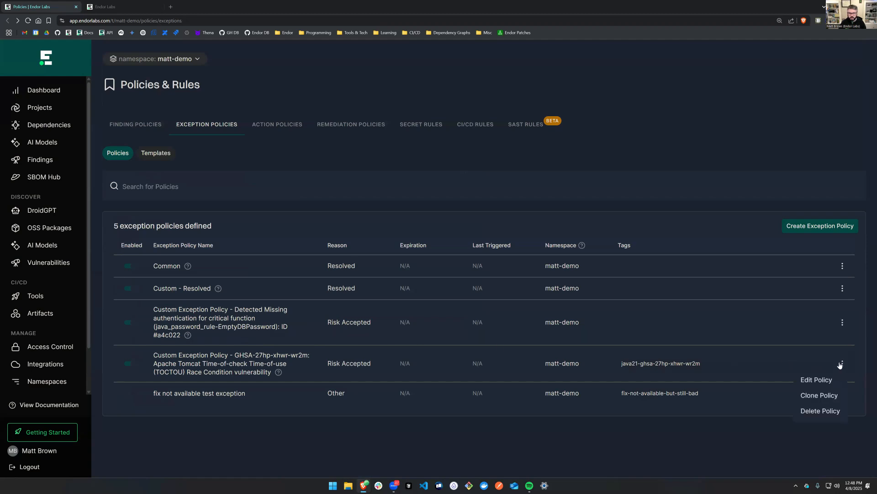
pyautogui.click(818, 380)
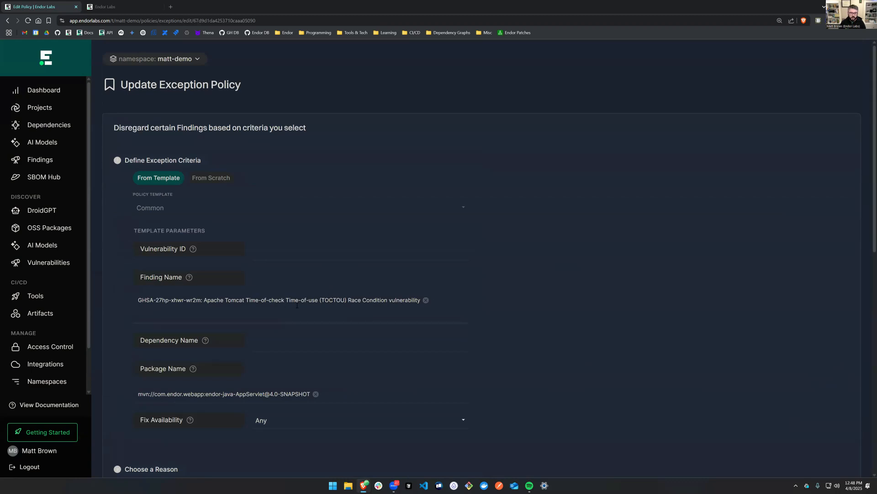
pyautogui.scroll(-2, 410, 362)
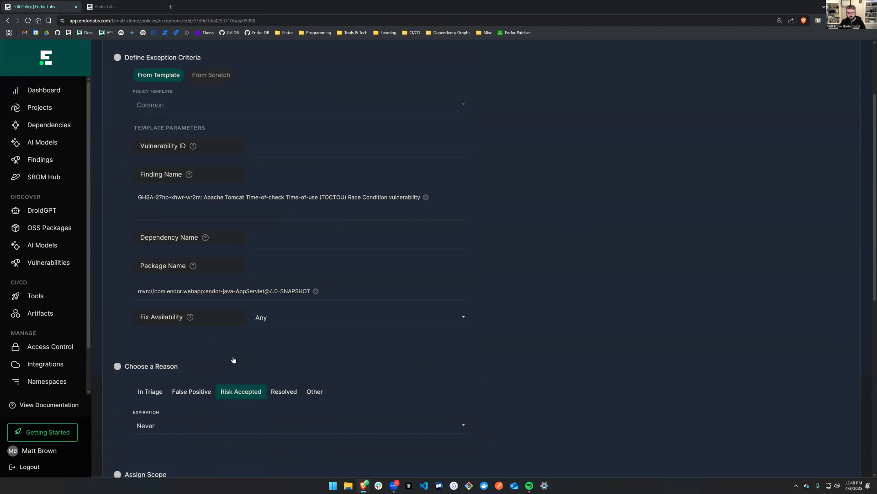
pyautogui.scroll(-4, 267, 339)
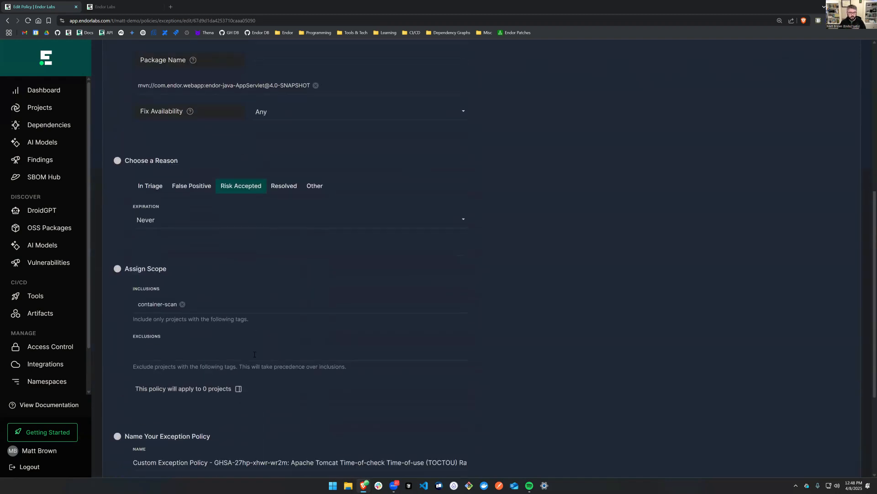
pyautogui.scroll(-2, 254, 354)
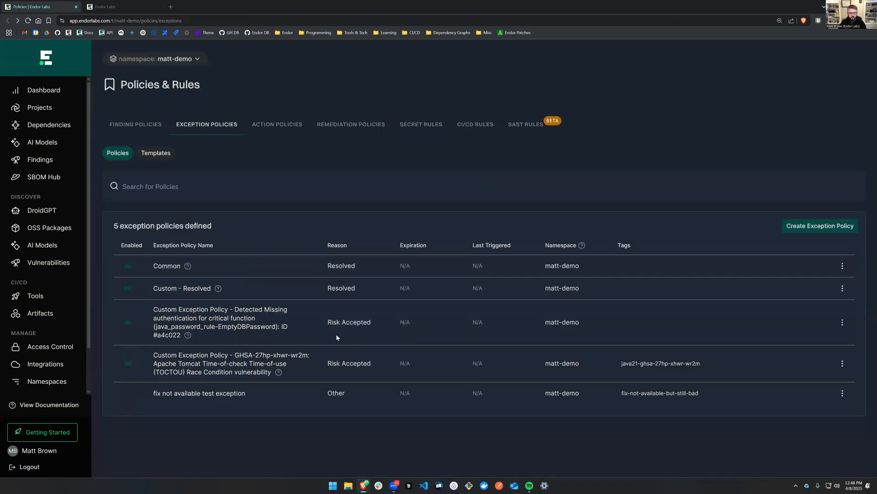
# Open the "fix not available test exception" policy for editing and review its template parameters, reason and scope.
pyautogui.click(843, 393)
pyautogui.click(831, 411)
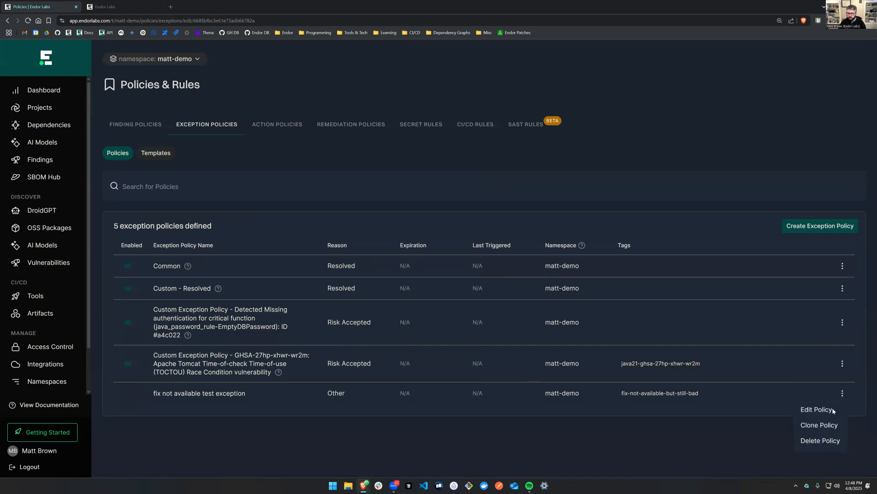
pyautogui.scroll(-5, 499, 342)
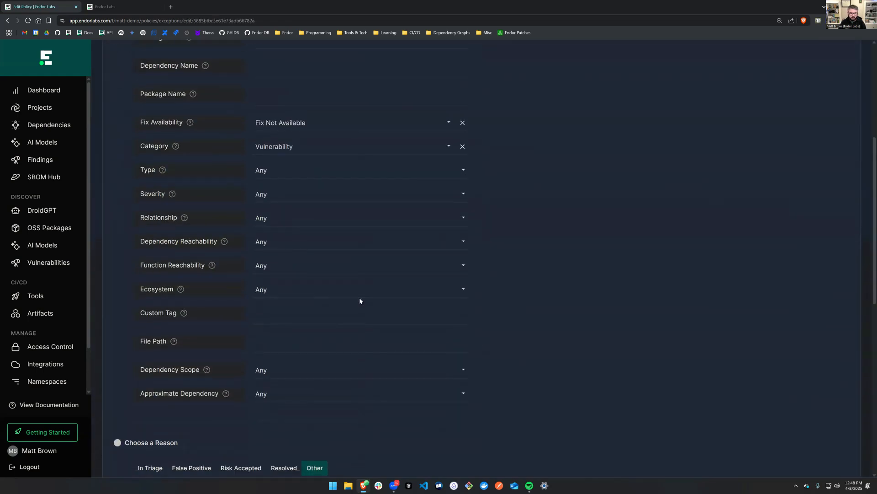
pyautogui.scroll(-3, 358, 300)
pyautogui.scroll(-4, 181, 321)
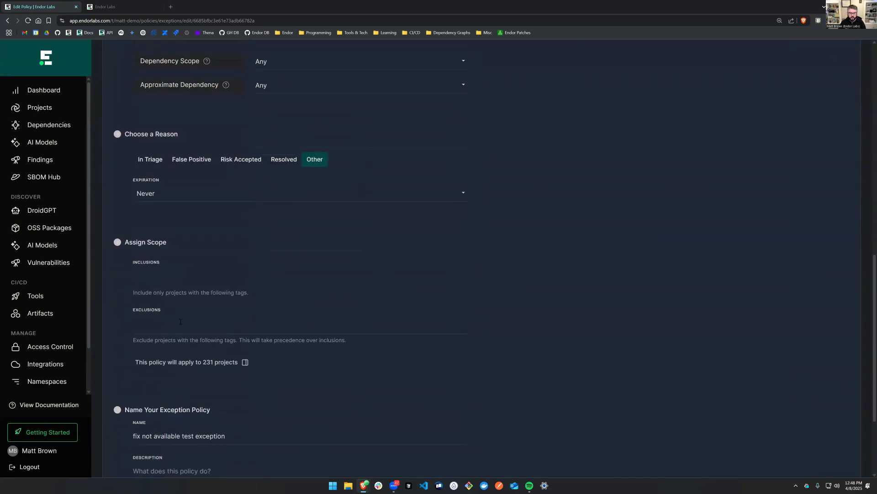
pyautogui.scroll(9, 310, 323)
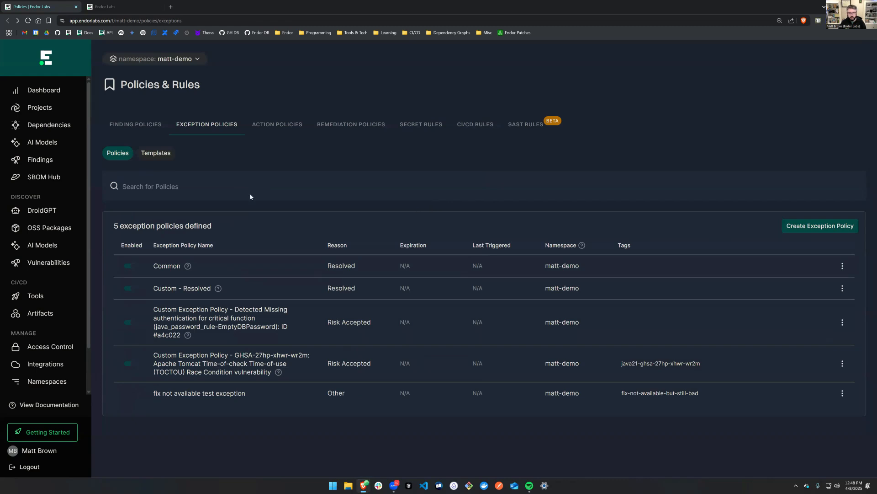
# In the changedetection-python findings, select the weak pseudo-random number generator finding #4f39b3 and start adding an exception for it.
pyautogui.click(116, 11)
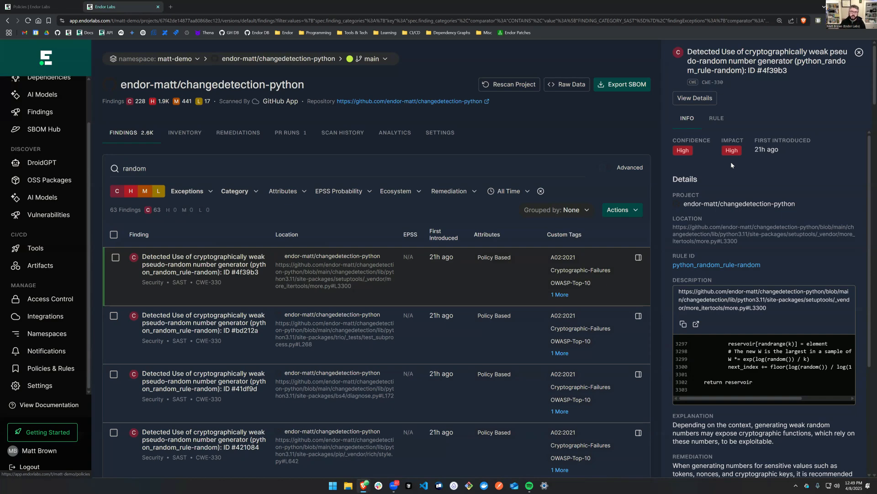
pyautogui.click(115, 259)
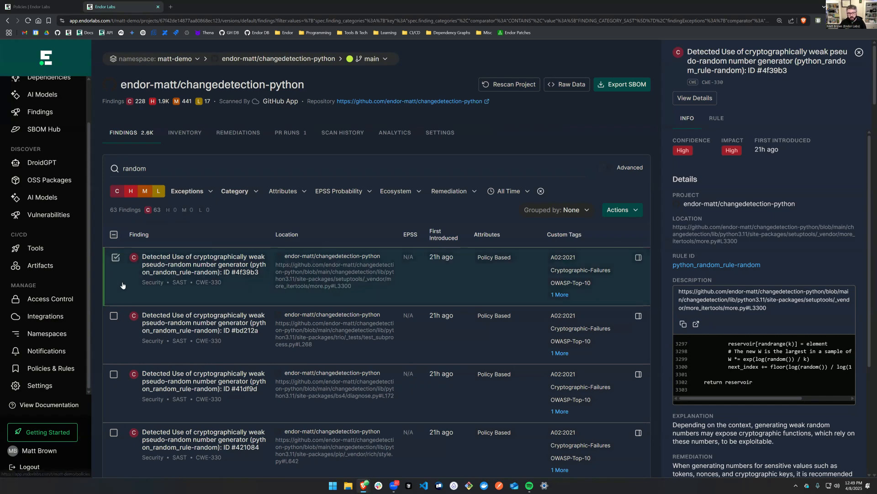
pyautogui.click(114, 316)
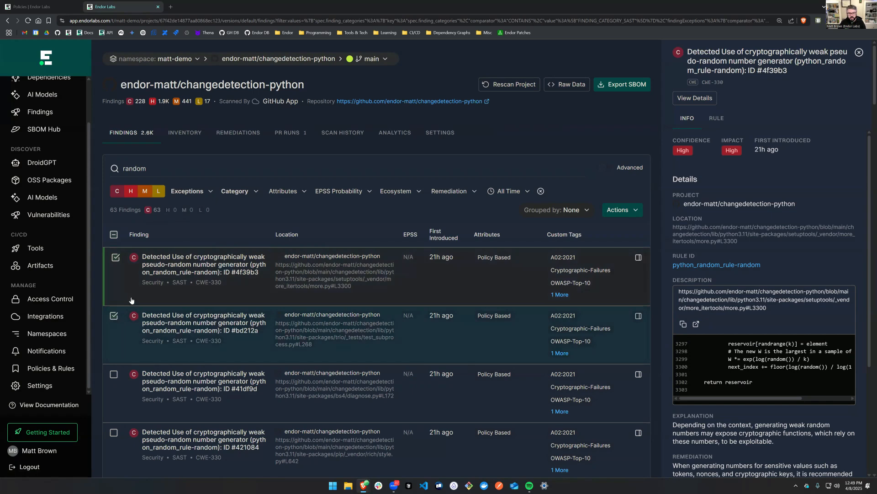
pyautogui.click(639, 211)
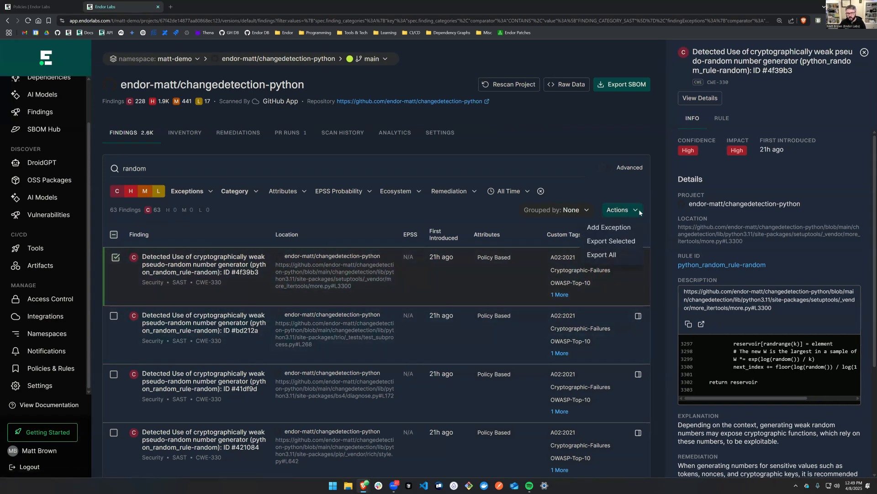
pyautogui.click(609, 228)
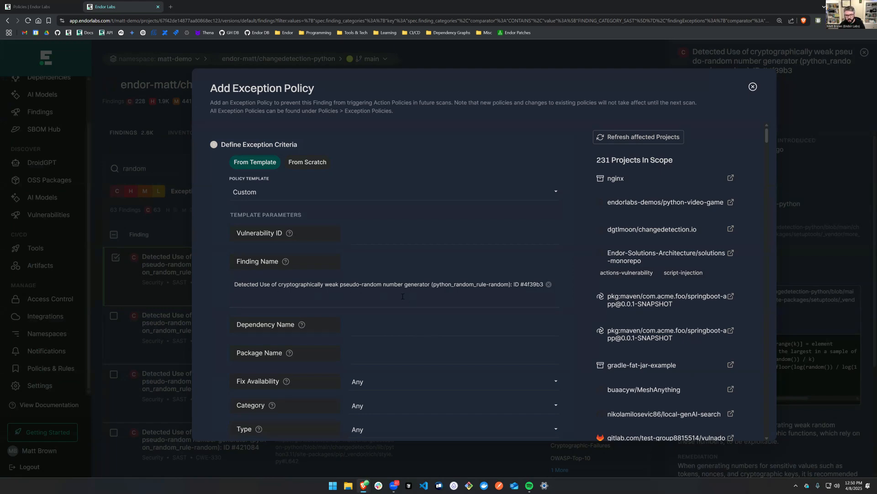
# Check the prefilled Custom template parameters, including the finding name, and set the exception reason to Risk Accepted.
pyautogui.scroll(-3, 403, 296)
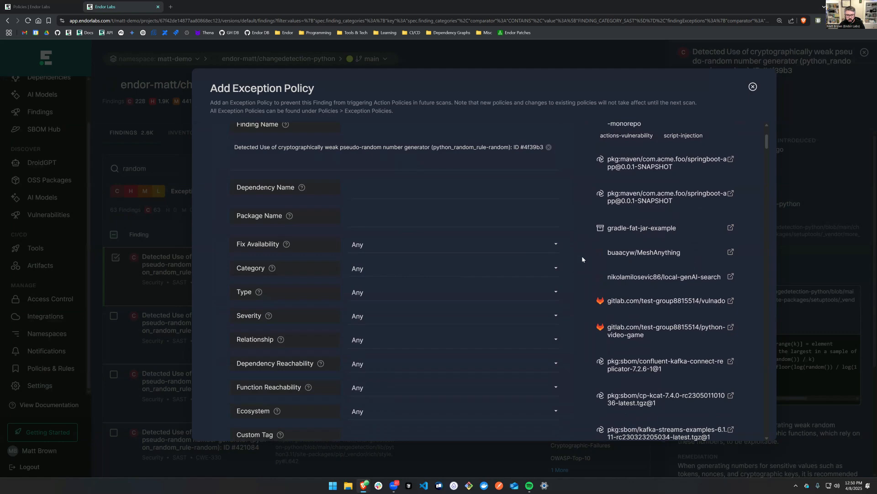
pyautogui.scroll(-4, 502, 274)
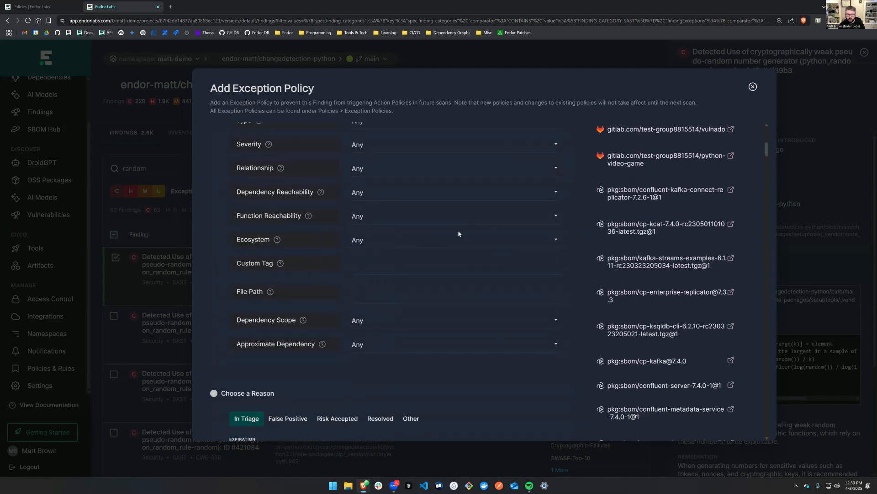
pyautogui.scroll(3, 480, 247)
pyautogui.scroll(3, 411, 253)
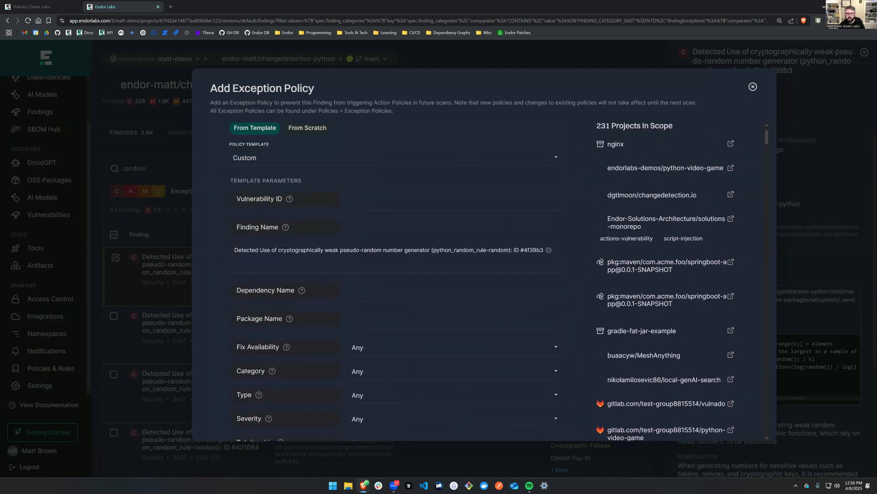
pyautogui.click(498, 250)
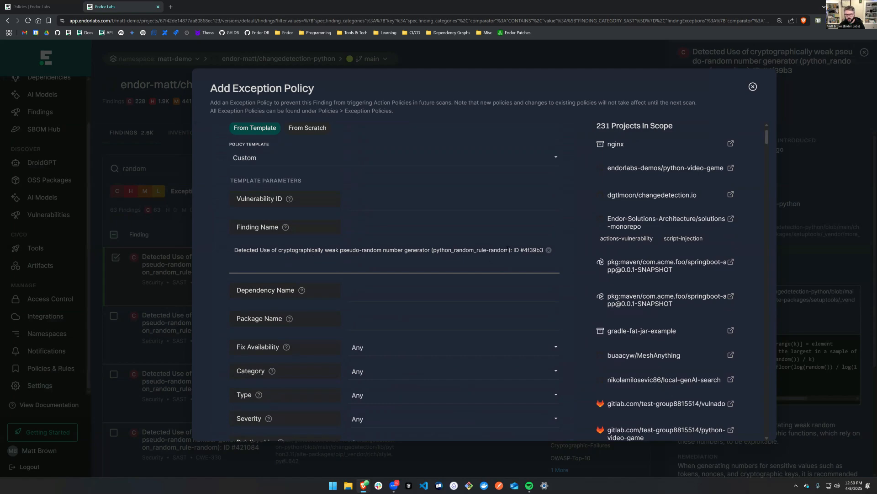
pyautogui.scroll(-15, 586, 263)
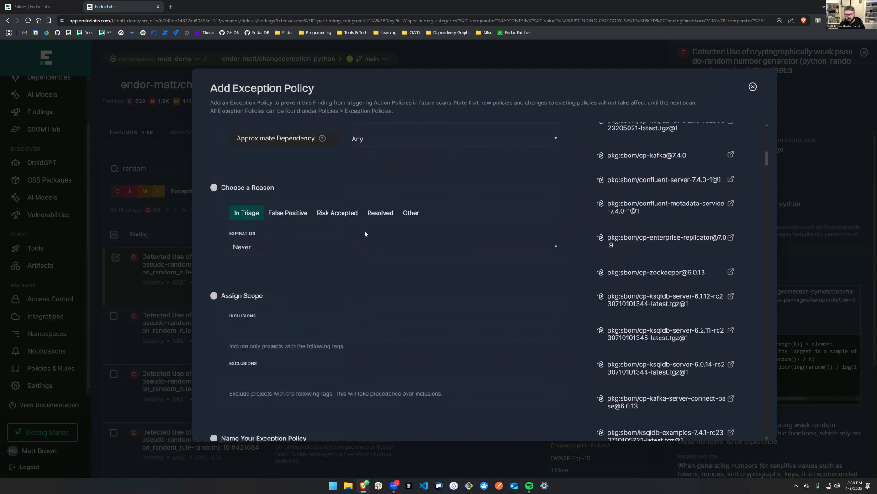
pyautogui.click(324, 216)
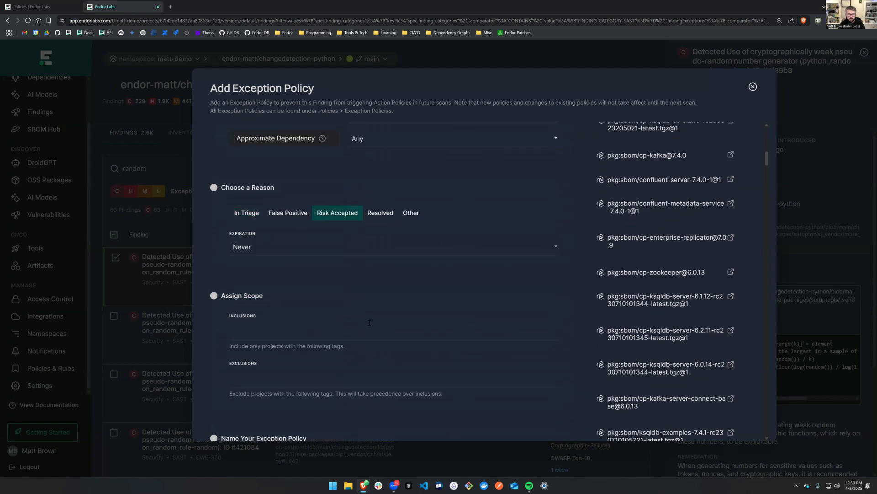
# Enter the description "We've enabled certain precautions to prevent this vulnerability from being exploited" and create the exception policy.
pyautogui.scroll(-3, 370, 323)
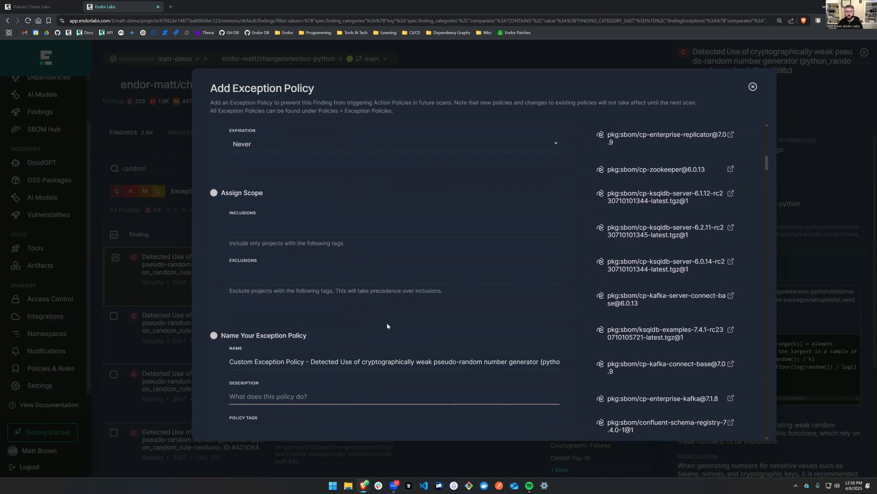
pyautogui.write('We')
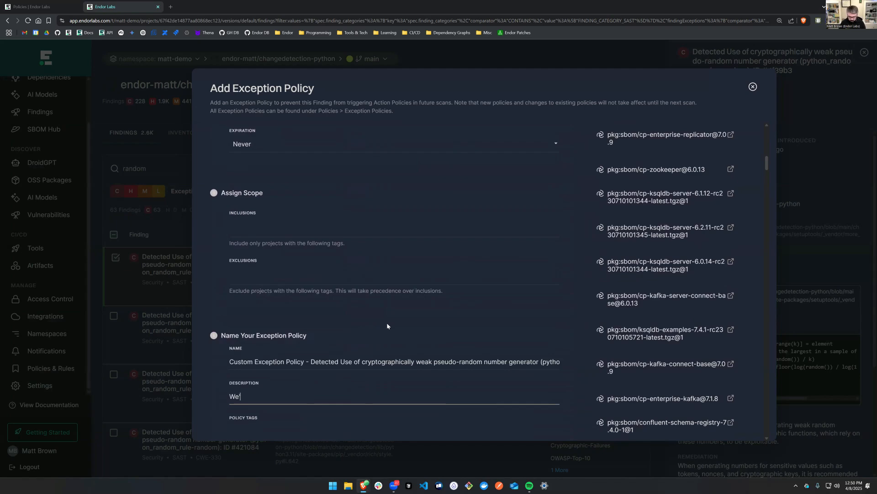
pyautogui.write("'ve enabled certain pre")
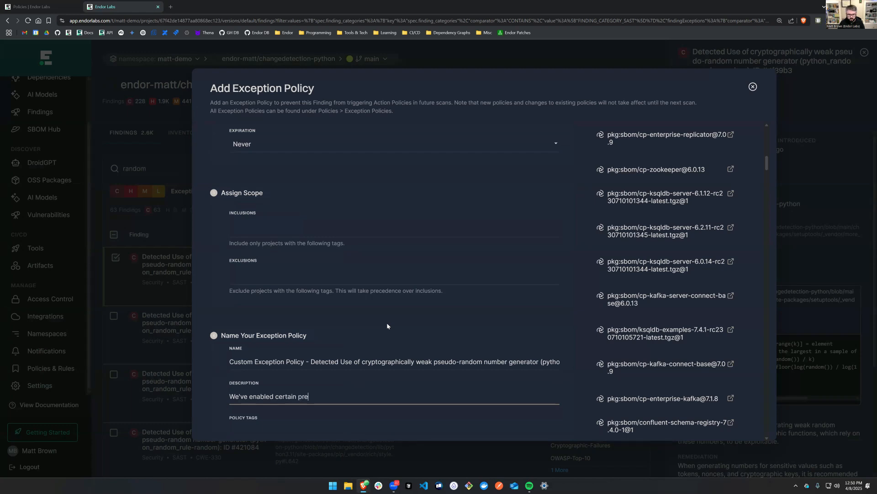
pyautogui.write('cautions to prevent this ')
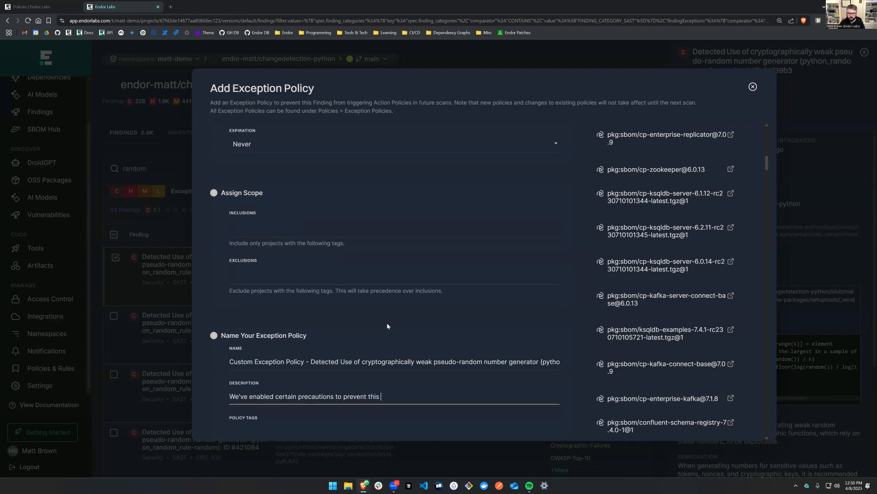
pyautogui.write('vulnerability from be')
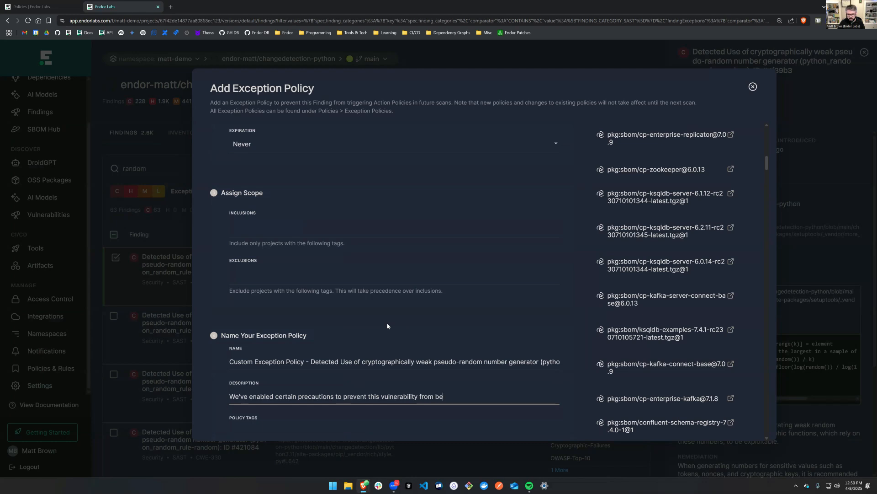
pyautogui.write('ing exploited')
pyautogui.scroll(-3, 501, 393)
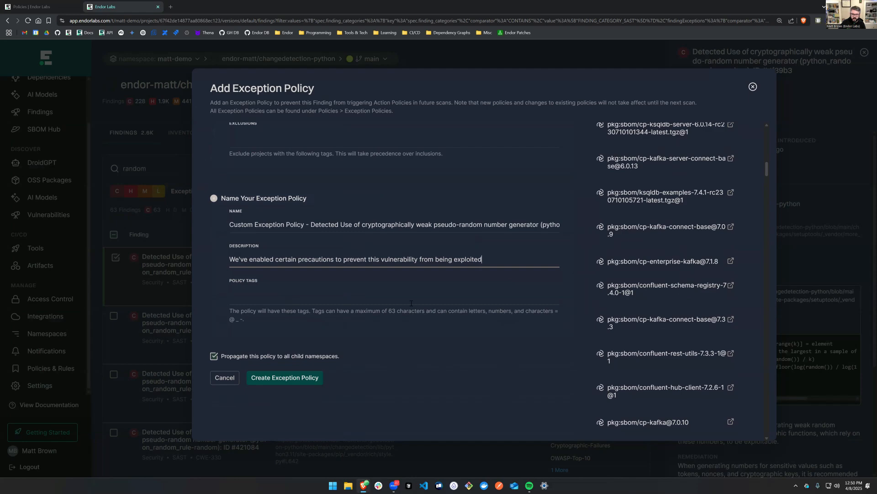
pyautogui.click(284, 378)
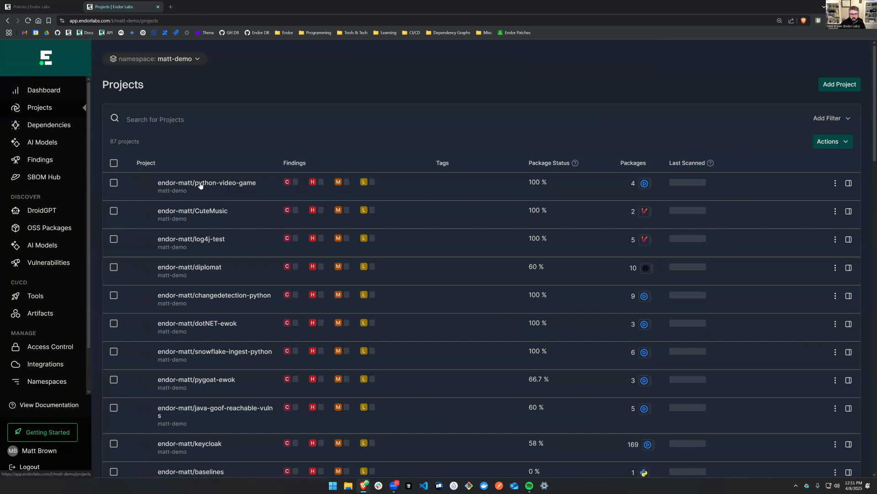
# Open the endor-matt/python-video-game project and switch the Hide Exceptions filter off and back on for its findings.
pyautogui.click(200, 185)
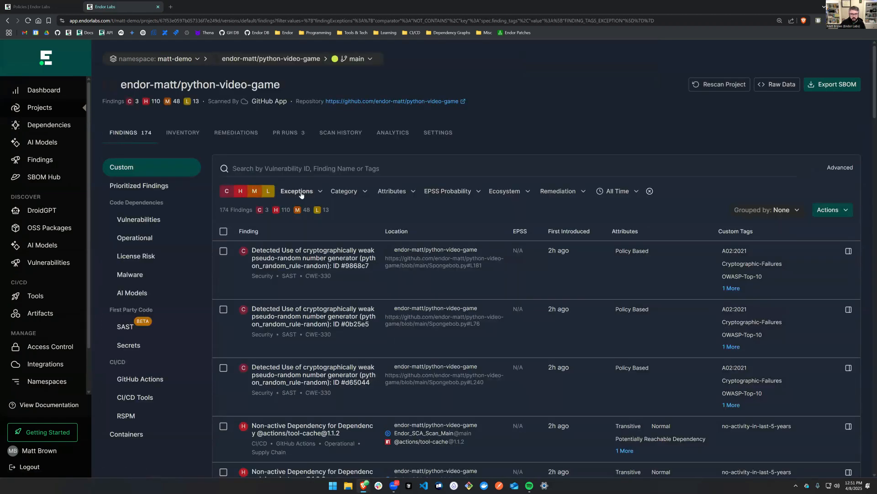
pyautogui.click(301, 192)
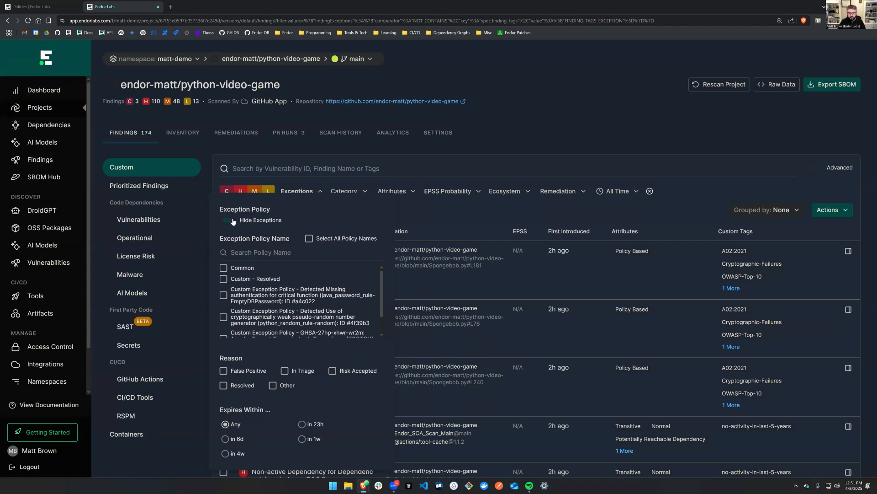
pyautogui.click(229, 221)
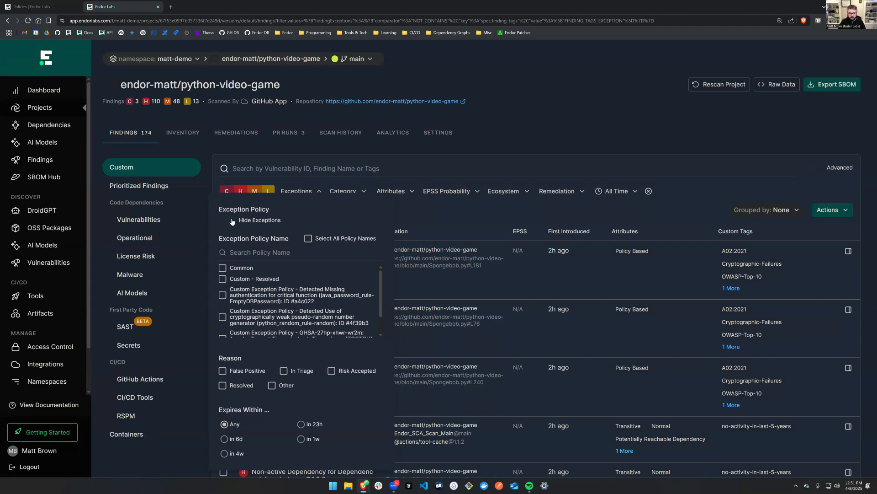
pyautogui.click(231, 221)
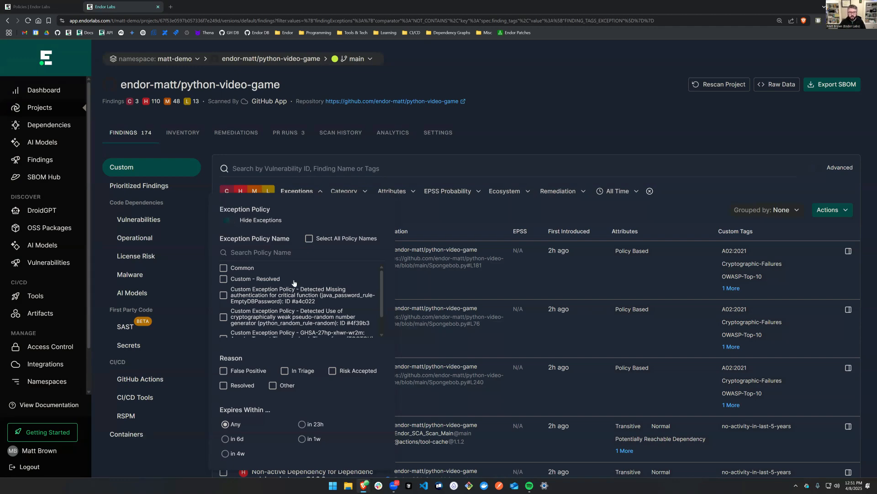
# Review the exception filter's policy names, reasons and expiry options, and close the filter without selecting any.
pyautogui.scroll(-2, 294, 283)
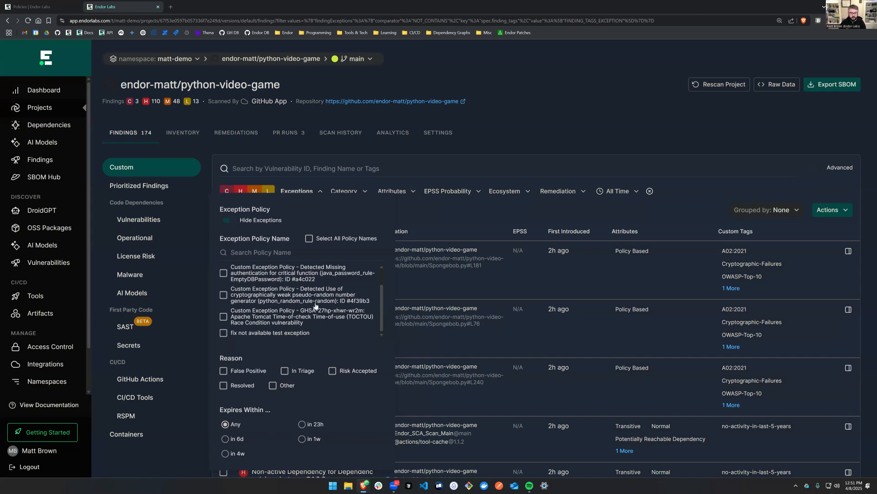
pyautogui.scroll(2, 259, 299)
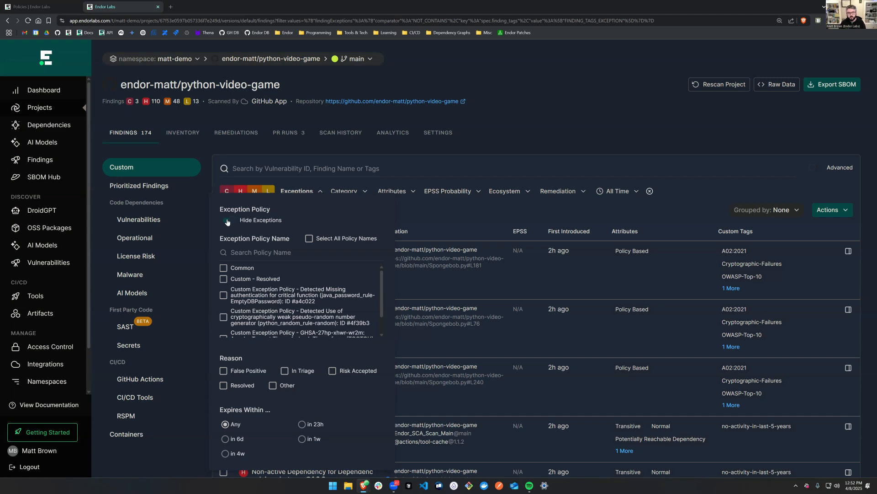
pyautogui.click(578, 124)
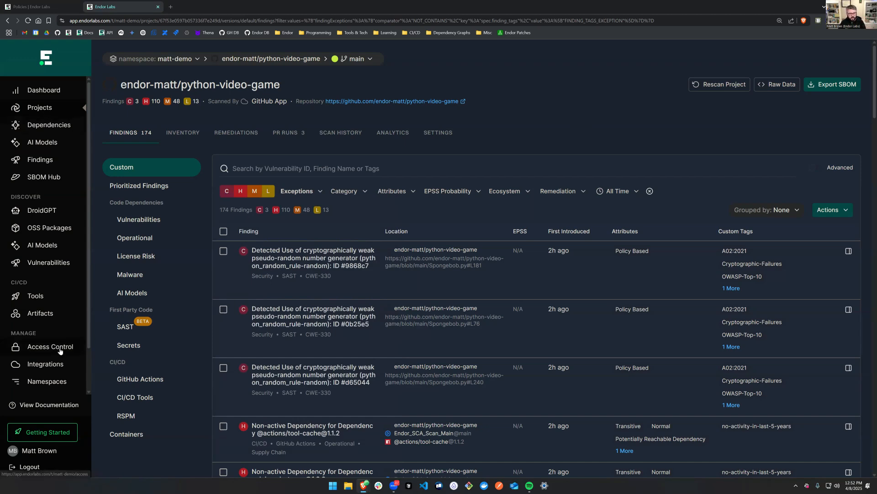
pyautogui.scroll(-1, 87, 308)
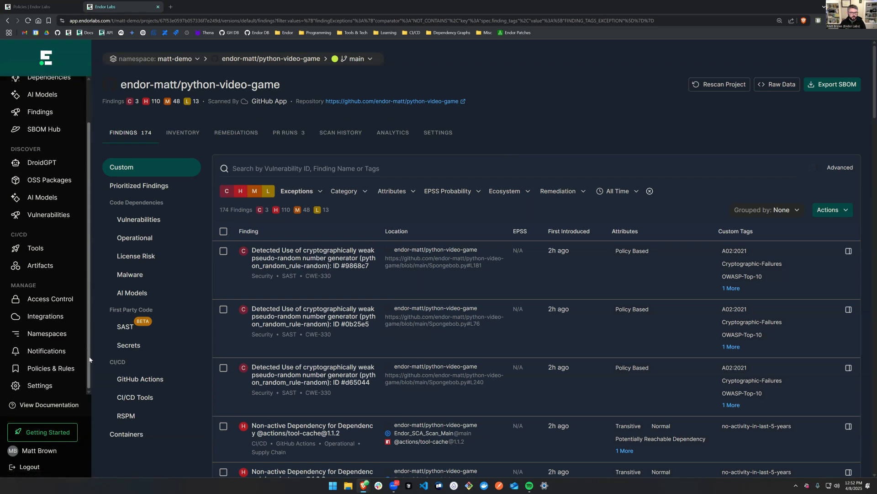